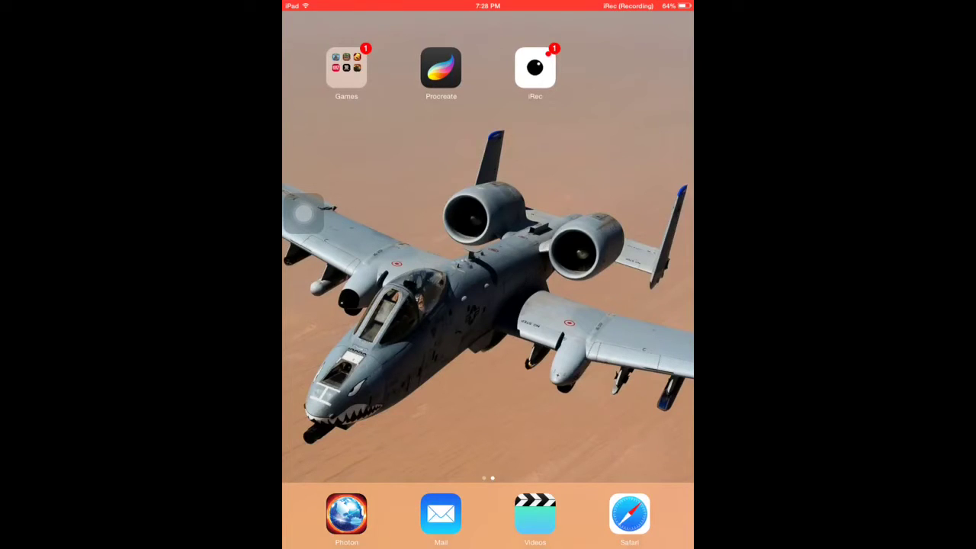
Swipe right to return to the first home page with Messages, Photos, Camera and Settings.
left_click_drag(381, 267, 610, 267)
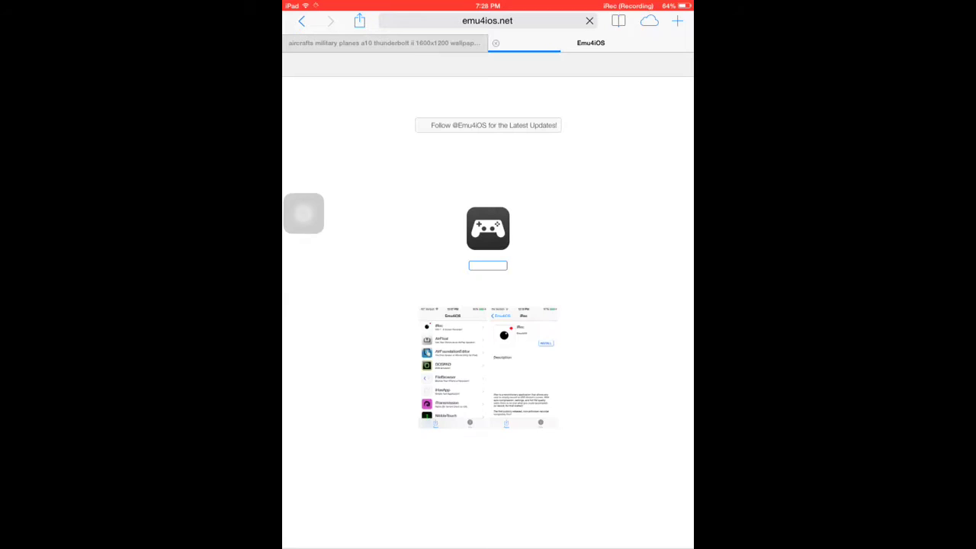
Reload the emu4ios.net page in Safari and scroll down to the Emu4iOS Store listing.
left_click(488, 21)
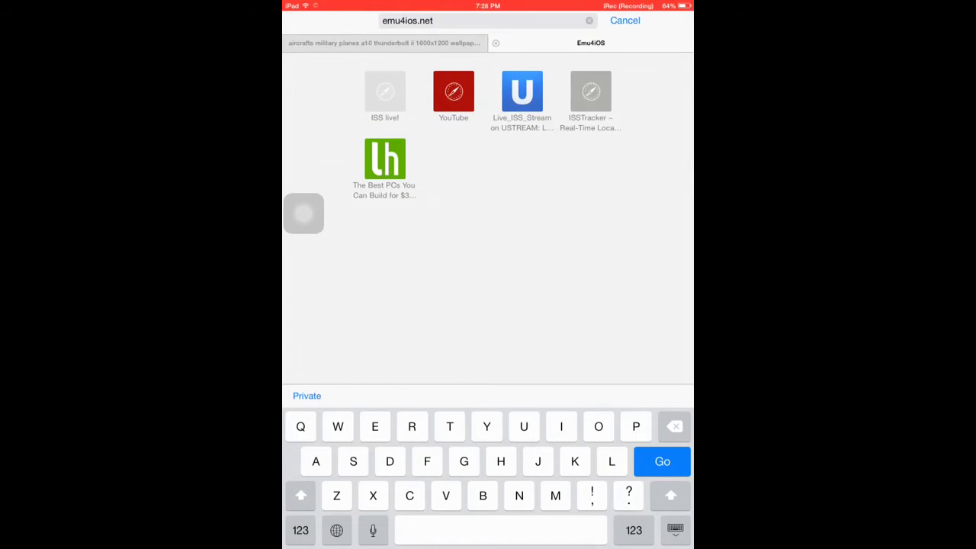
left_click(432, 20)
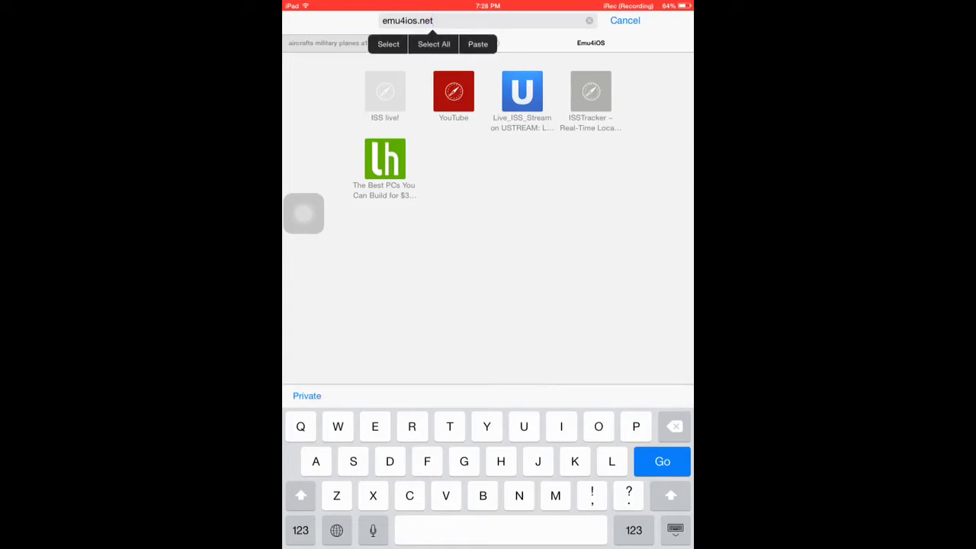
left_click(433, 41)
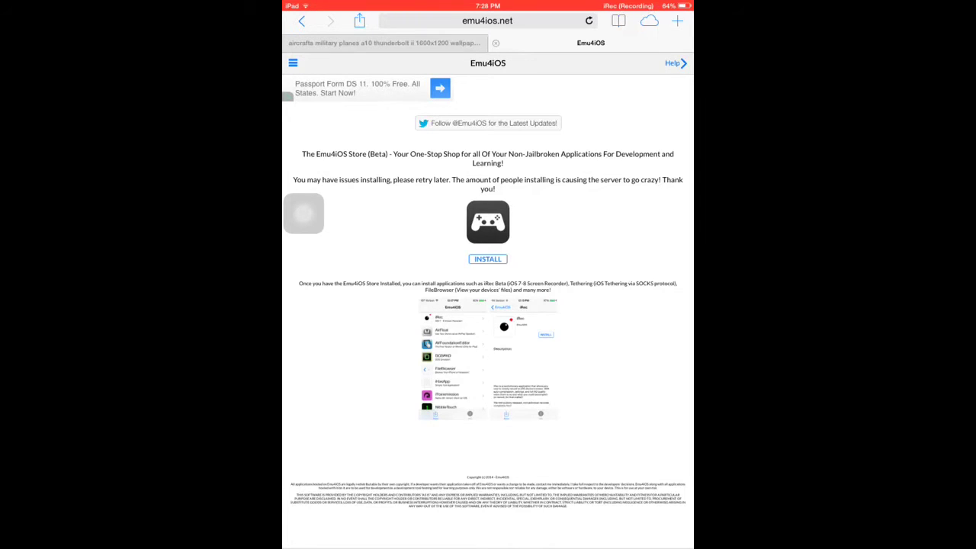
scroll(488, 290, "down", 2)
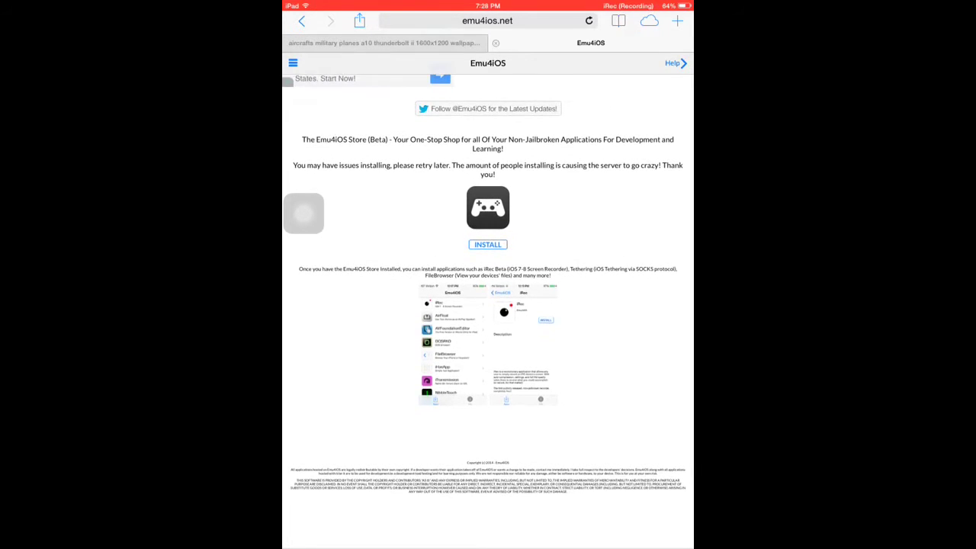
Install the Emu4iOS Store from the emu4ios.net page, confirming the install alert.
left_click(487, 244)
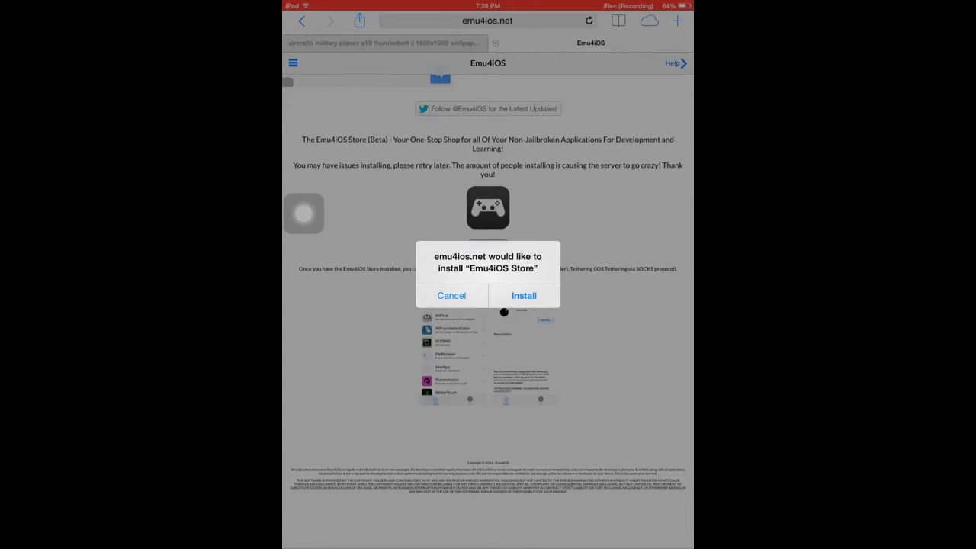
left_click(524, 295)
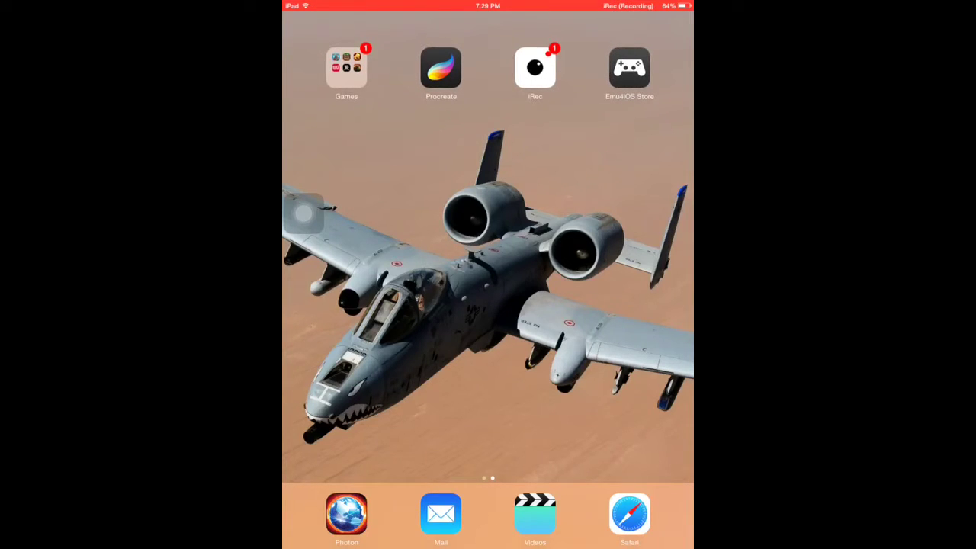
Open Emu4iOS Store and install iRec Beta from its details page.
left_click(629, 69)
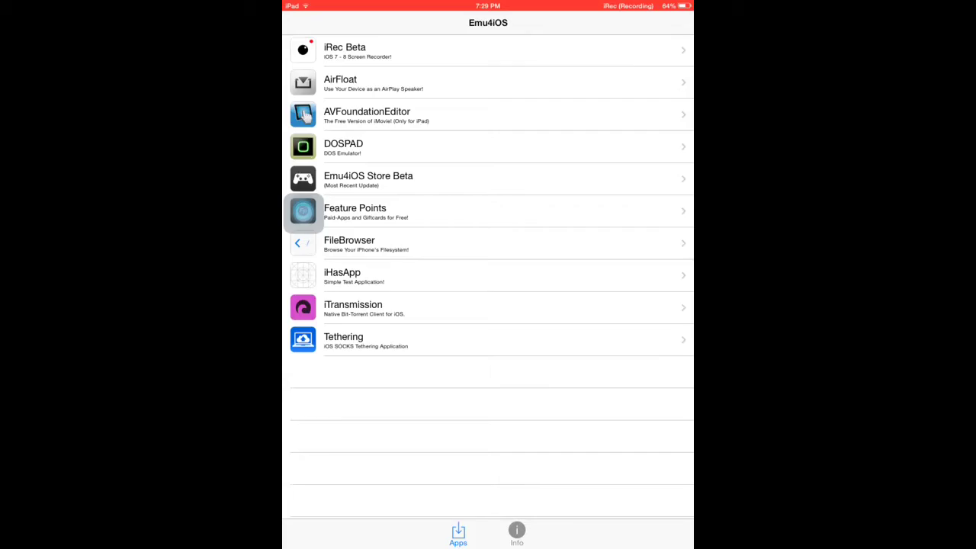
left_click(344, 51)
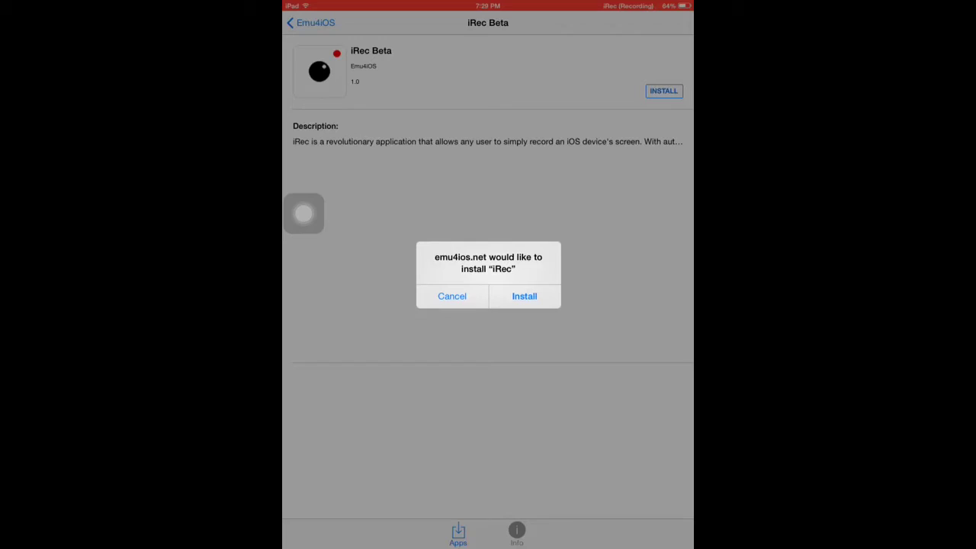
left_click(525, 296)
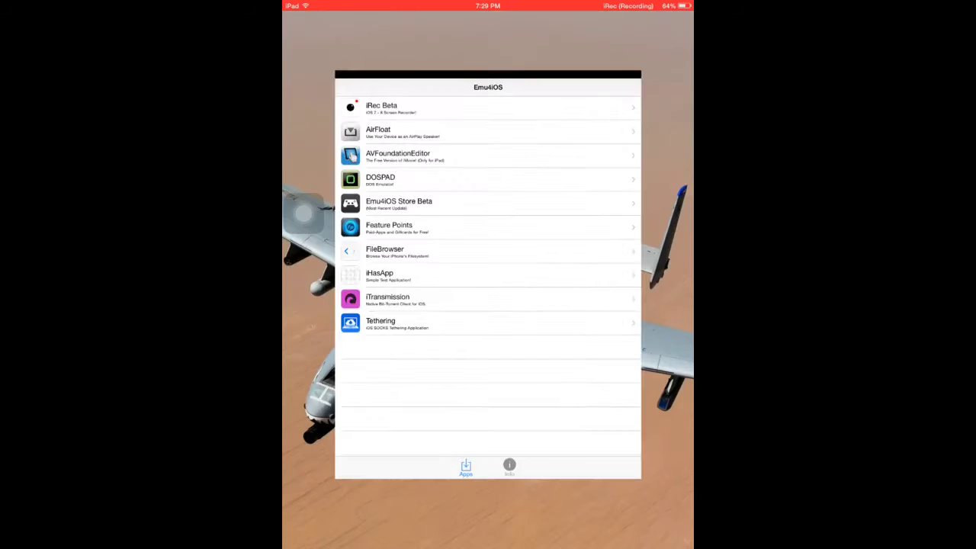
Close Emu4iOS Store and Safari, then check iRec's Video Orientation options in Settings.
left_click_drag(488, 274, 488, 53)
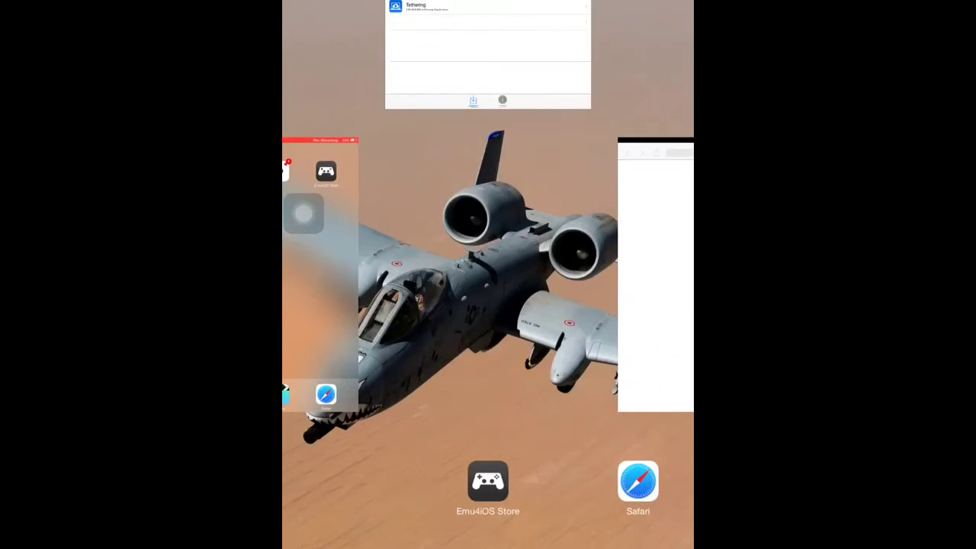
left_click_drag(488, 275, 488, 16)
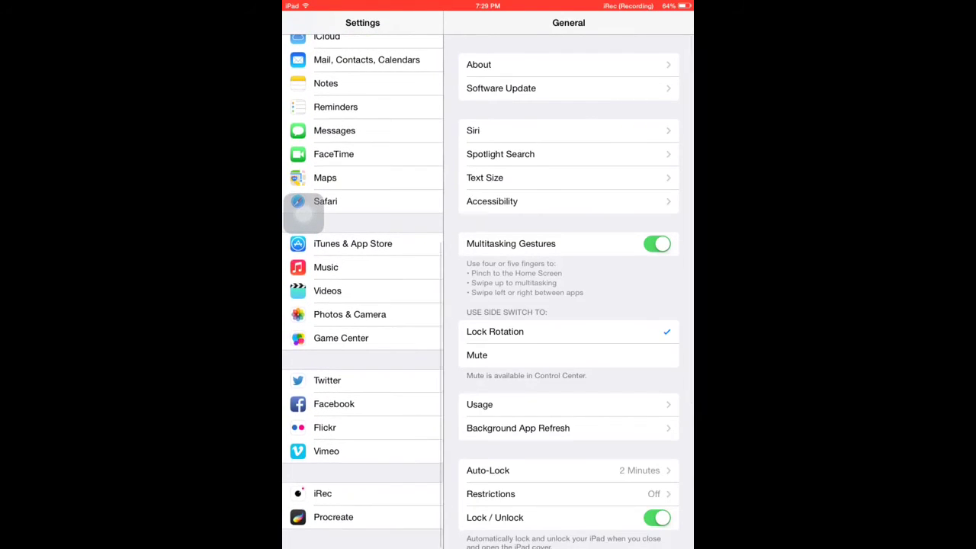
left_click(323, 494)
left_click(502, 75)
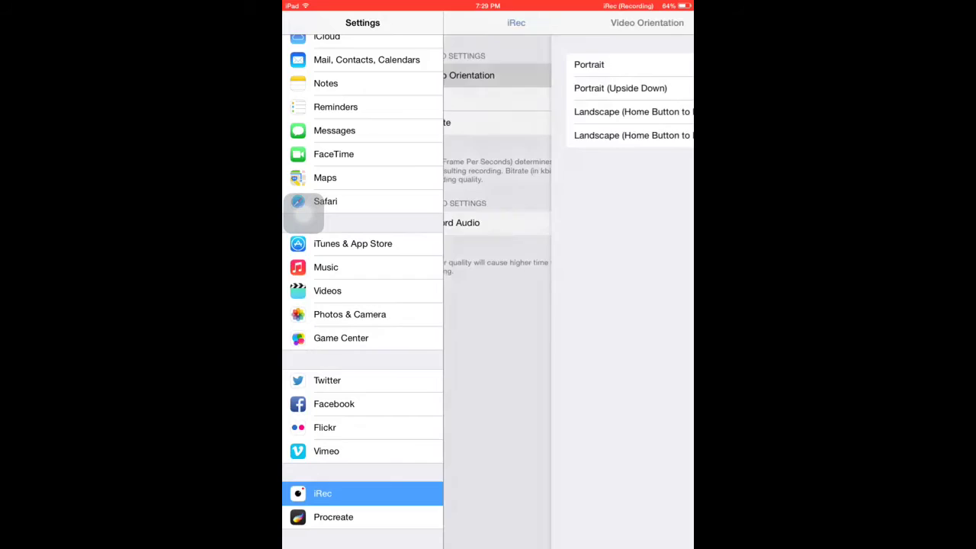
left_click(458, 22)
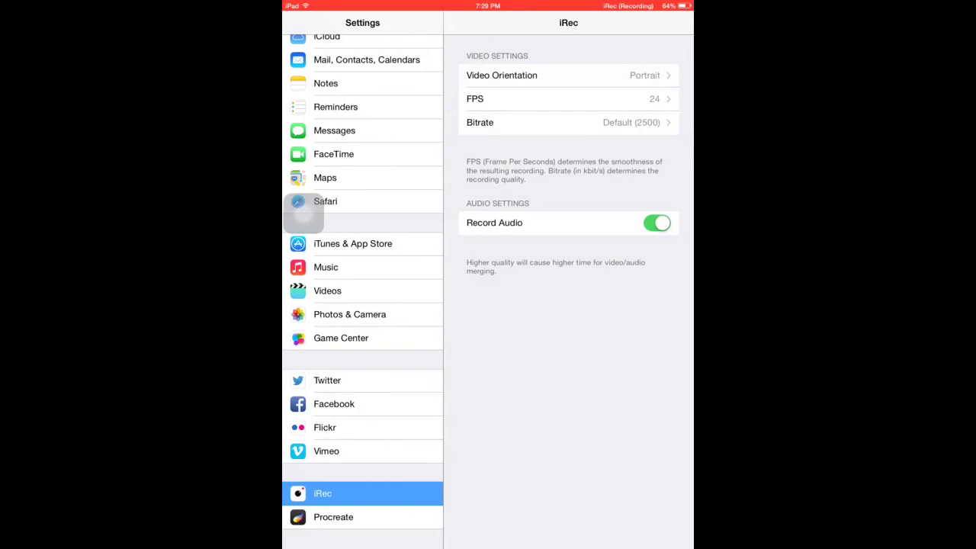
scroll(304, 211, "up", 3)
scroll(297, 196, "down", 4)
scroll(296, 218, "up", 1)
left_click(502, 75)
left_click(533, 98)
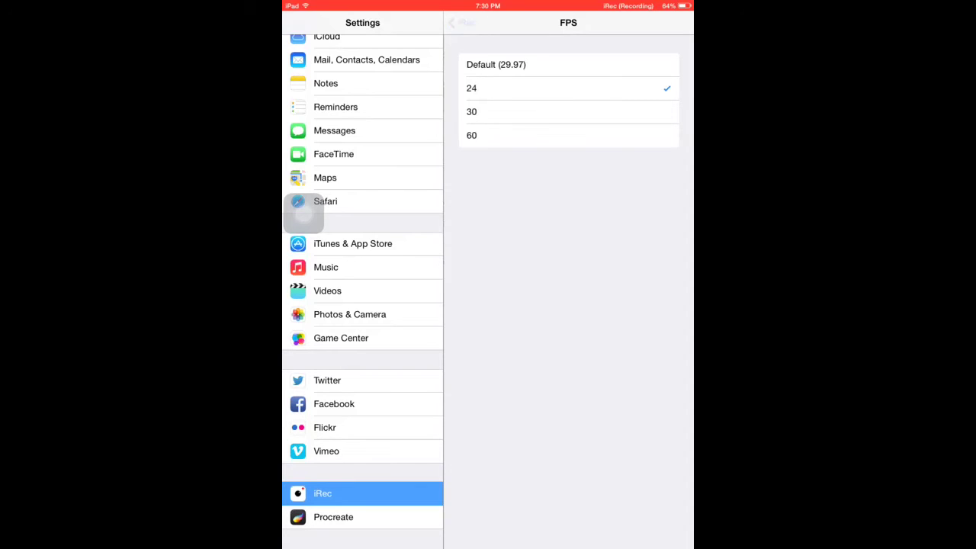
left_click(461, 23)
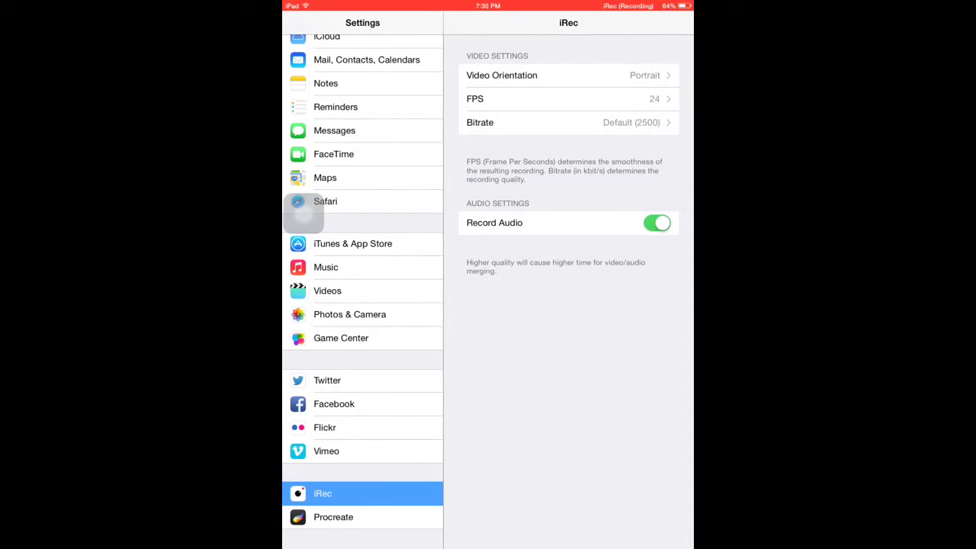
left_click(564, 122)
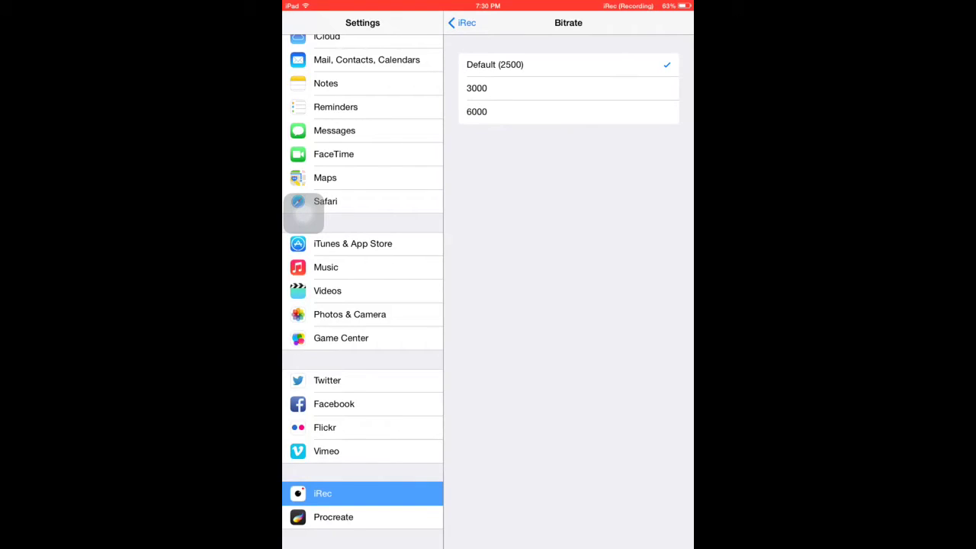
left_click(461, 23)
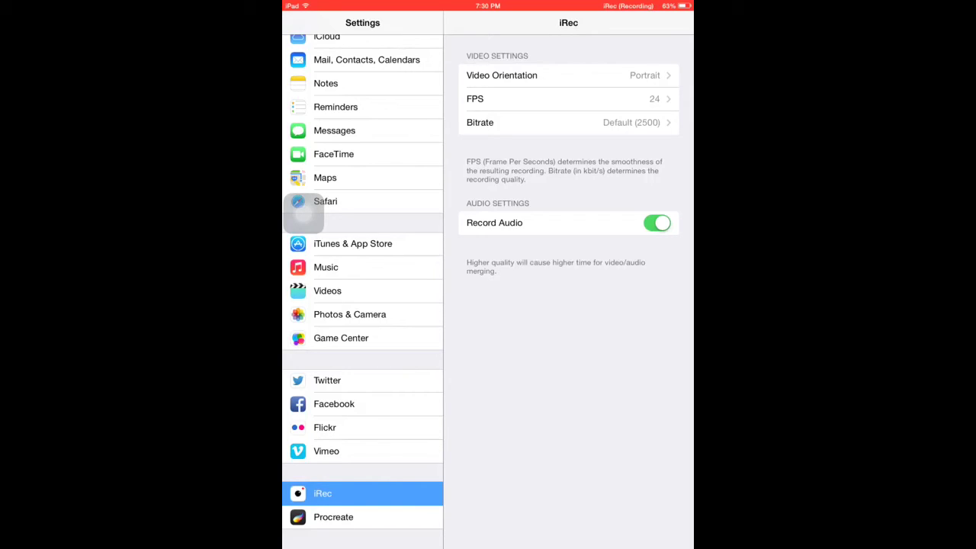
Switch back to iRec, view its Info page, return to Record and move the AssistiveTouch button.
key("super")
key("super")
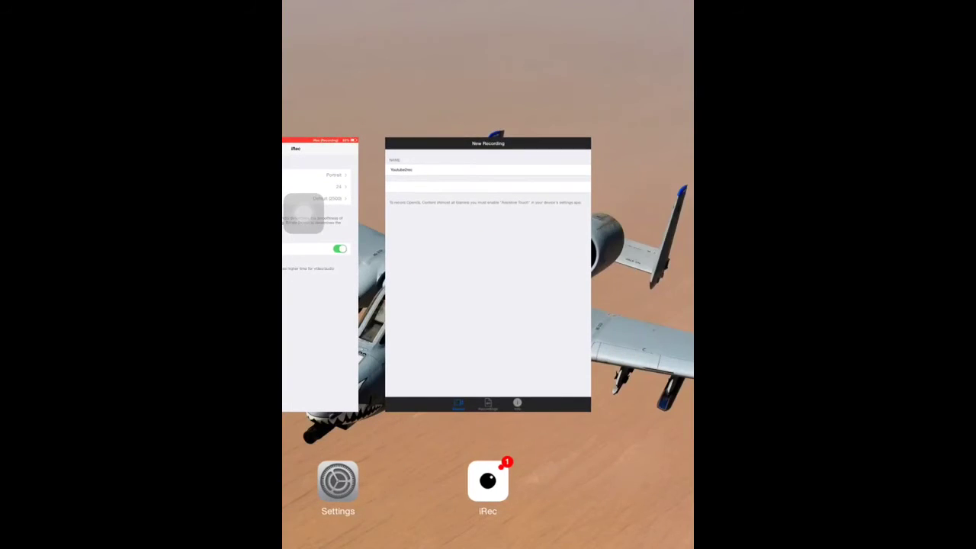
left_click(488, 275)
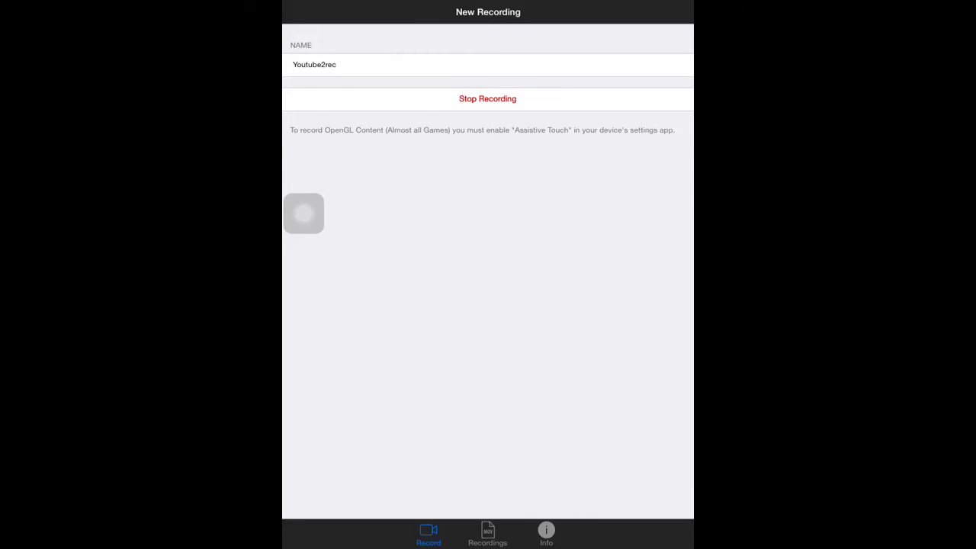
left_click(546, 534)
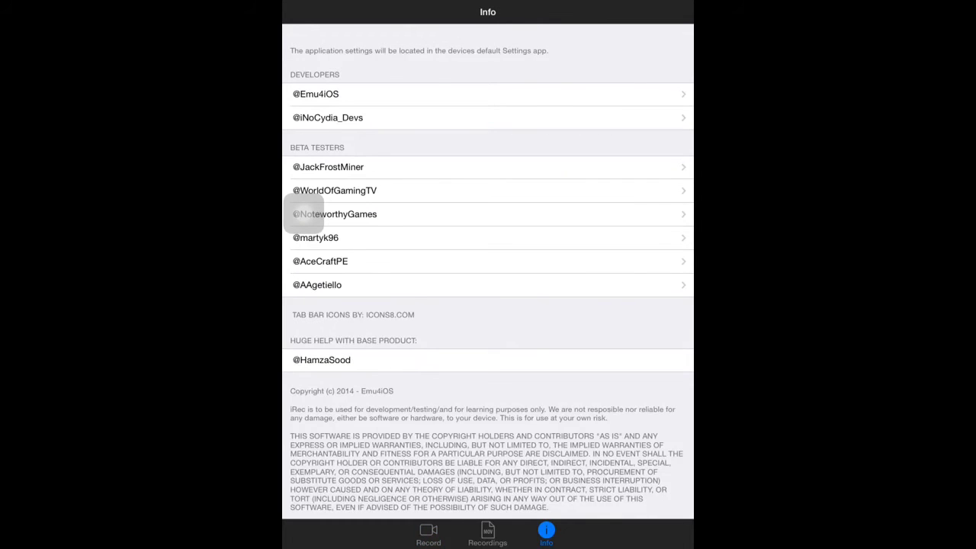
scroll(488, 274, "down", 2)
left_click(429, 534)
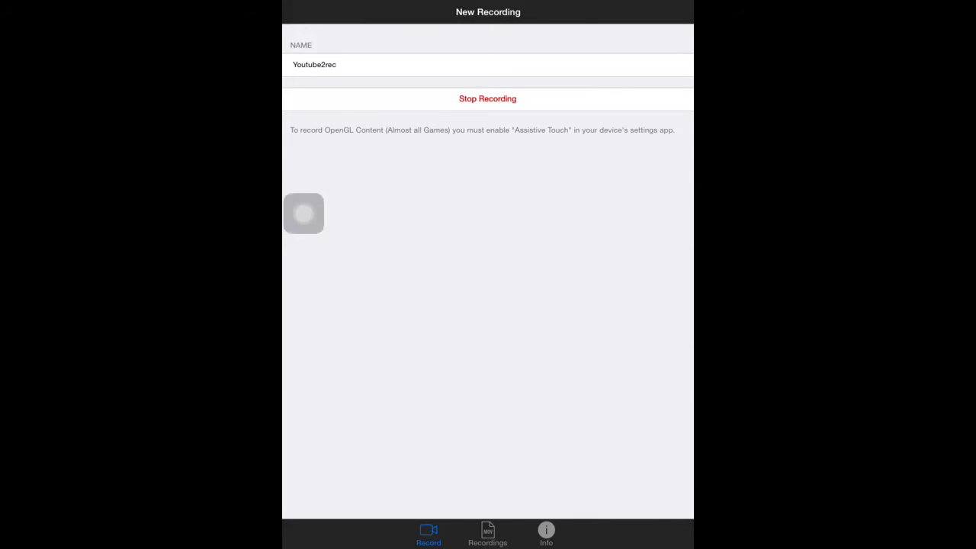
mouse_move(304, 213)
left_mouse_down()
mouse_move(388, 226)
mouse_move(477, 282)
mouse_move(490, 256)
mouse_move(436, 237)
mouse_move(304, 254)
left_mouse_up()
Go from iRec's settings page to General > Accessibility in Settings.
left_click(487, 272)
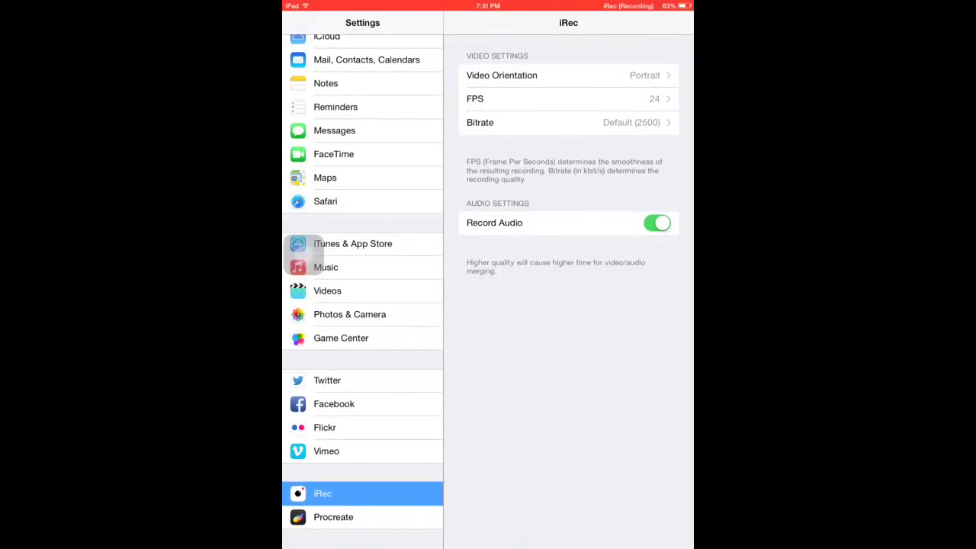
scroll(362, 290, "up", 5)
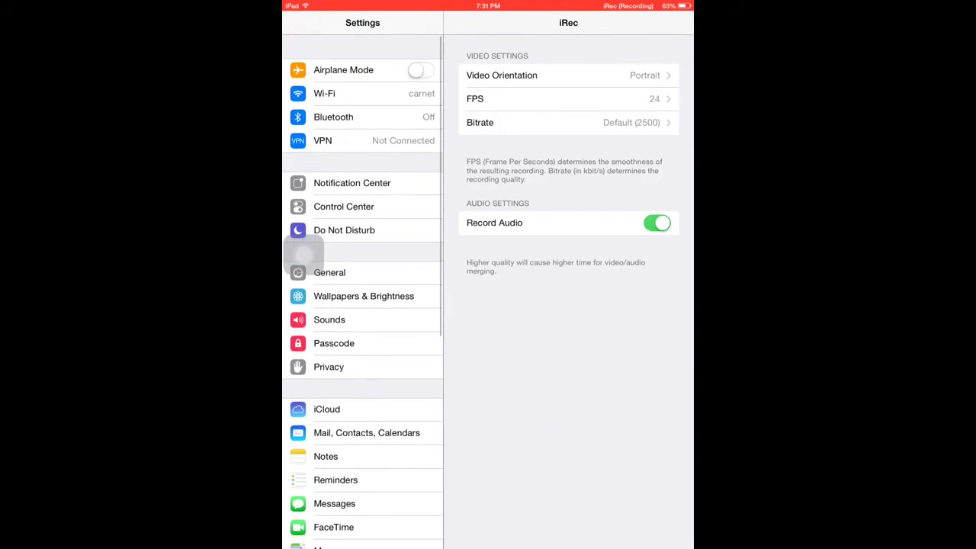
left_click_drag(303, 254, 303, 250)
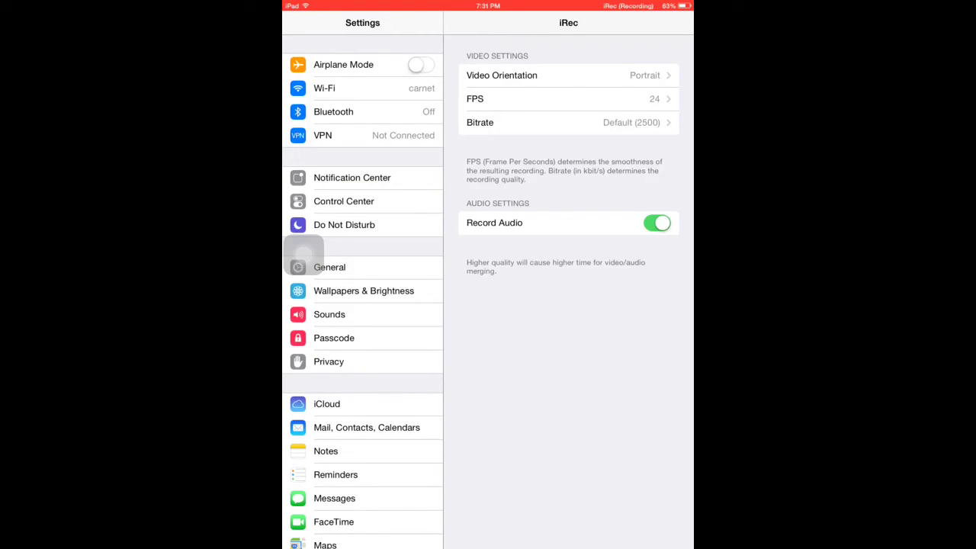
left_click(304, 255)
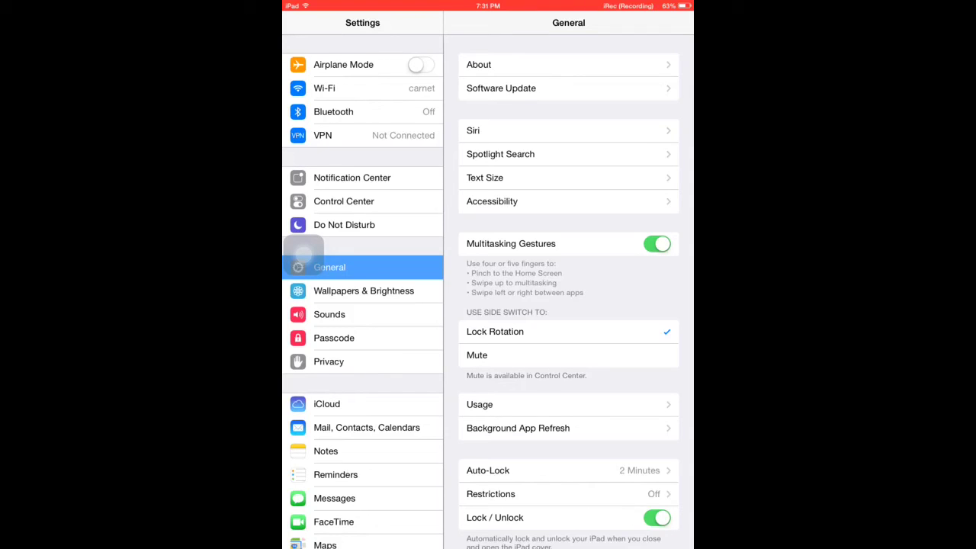
left_click(492, 201)
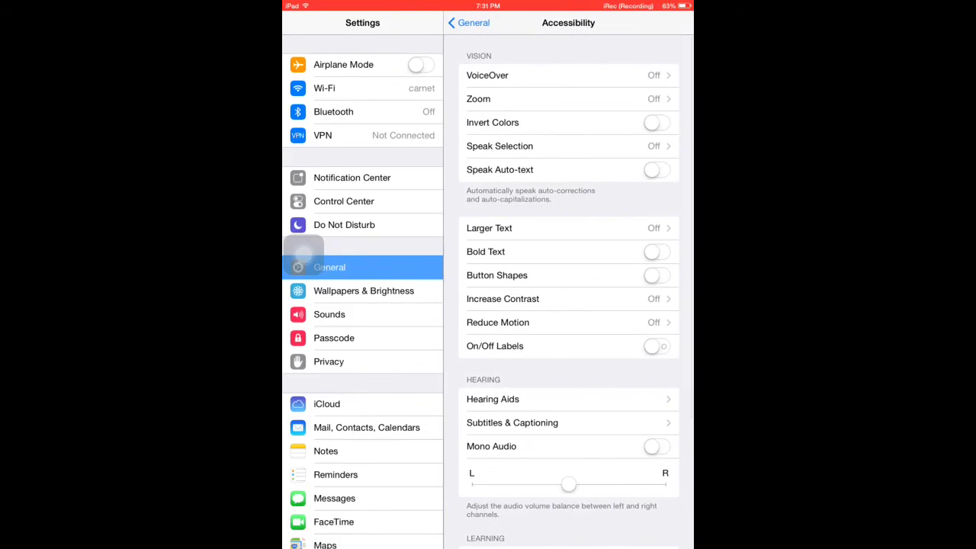
Open AssistiveTouch settings, move the floating button and open its Siri/Favorites/Device/Home menu.
scroll(568, 305, "down", 5)
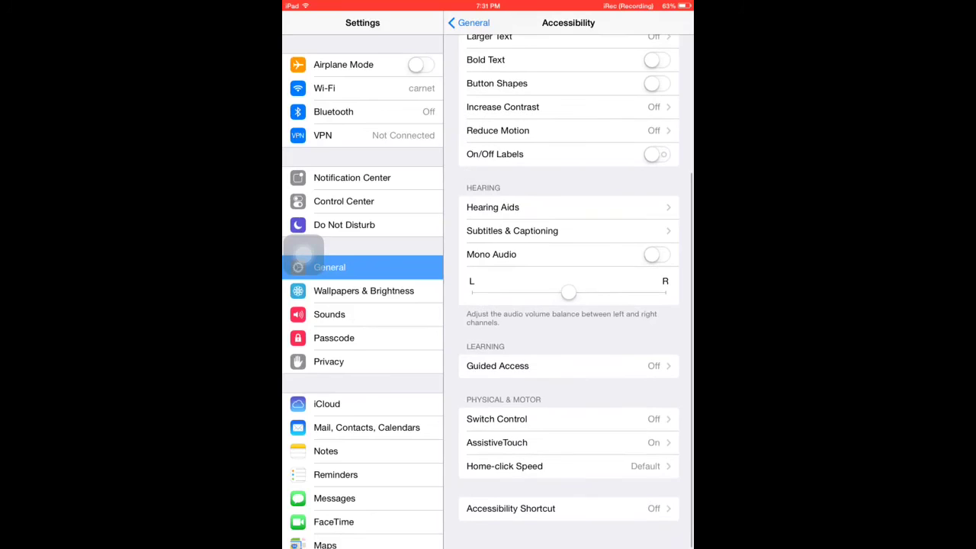
left_click(496, 450)
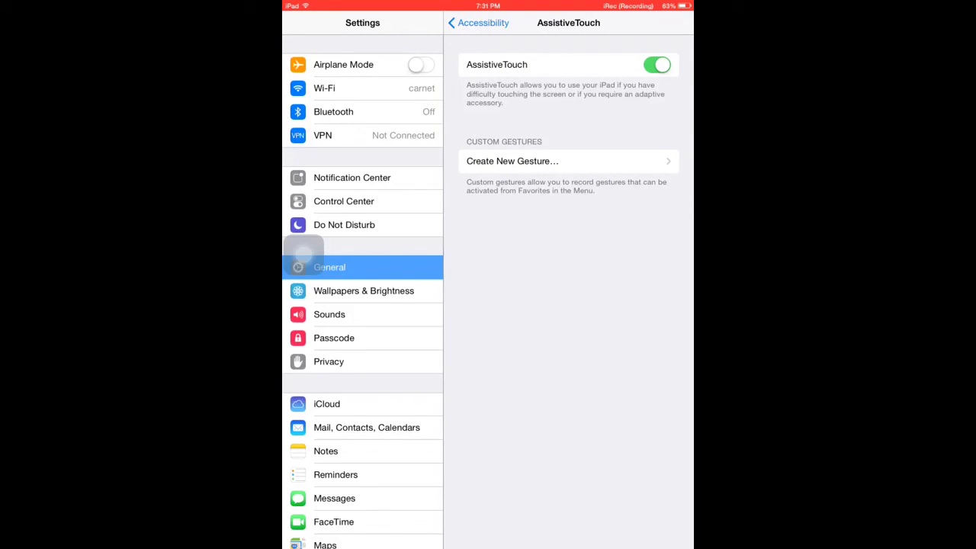
mouse_move(304, 254)
left_mouse_down()
mouse_move(493, 307)
mouse_move(392, 338)
mouse_move(453, 281)
left_mouse_up()
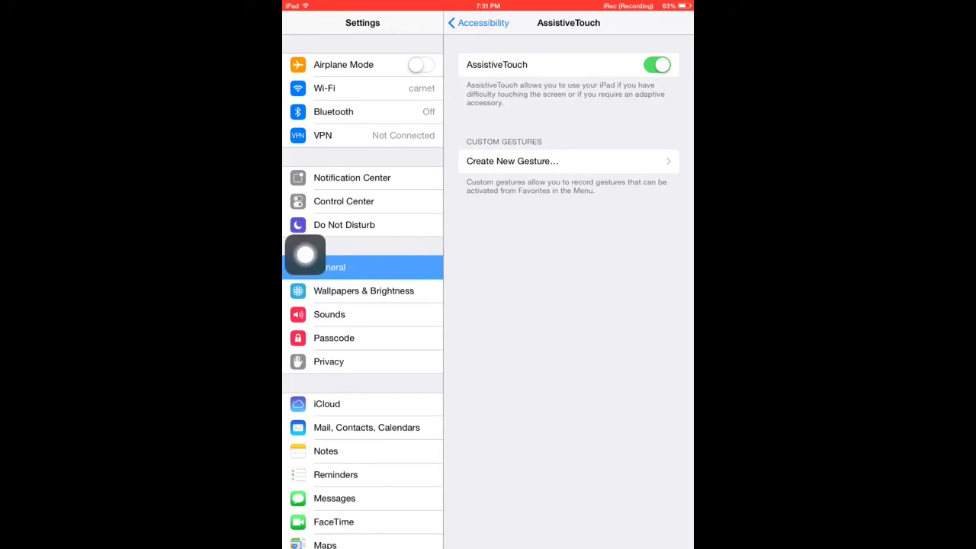
left_click(305, 254)
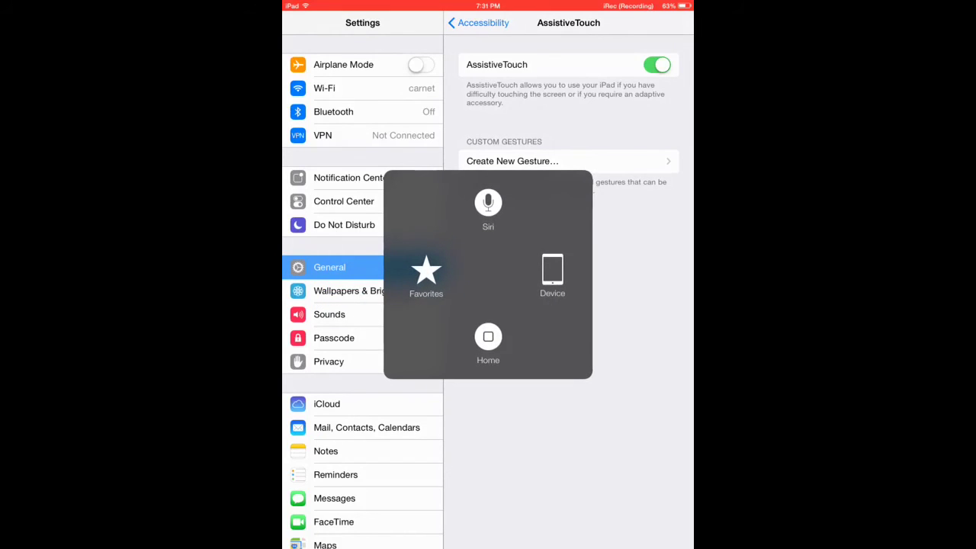
Switch back to iRec, then go Home and flip to the page with iRec and Emu4iOS Store.
double_click(488, 336)
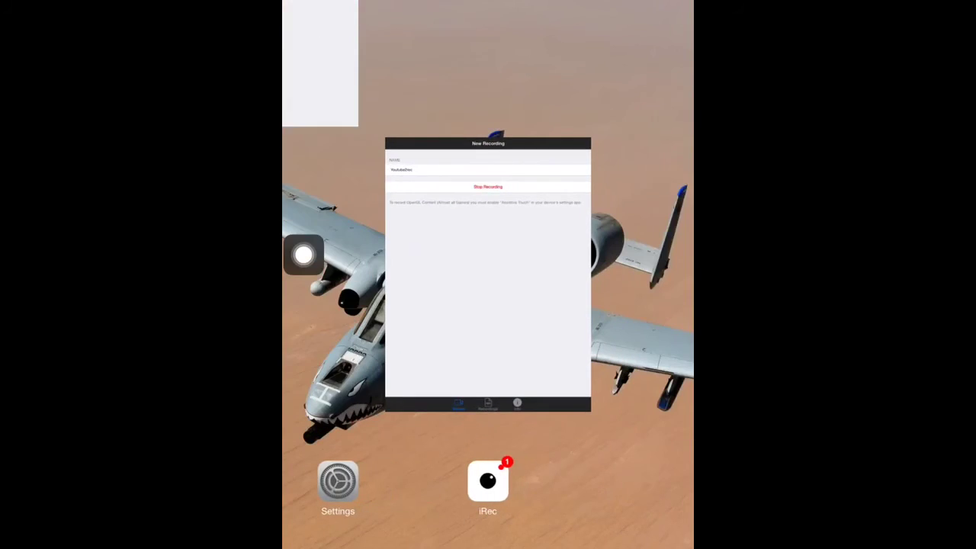
left_click(488, 275)
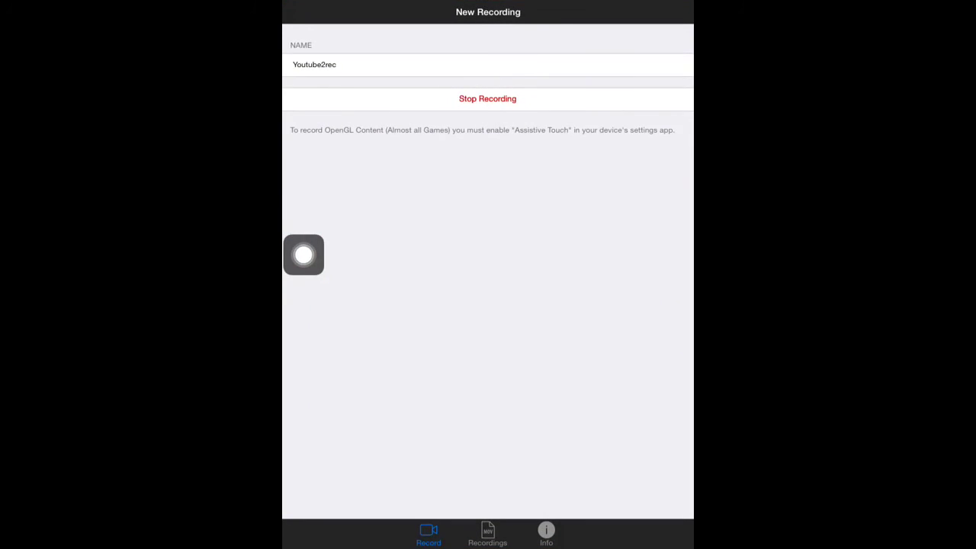
key("super")
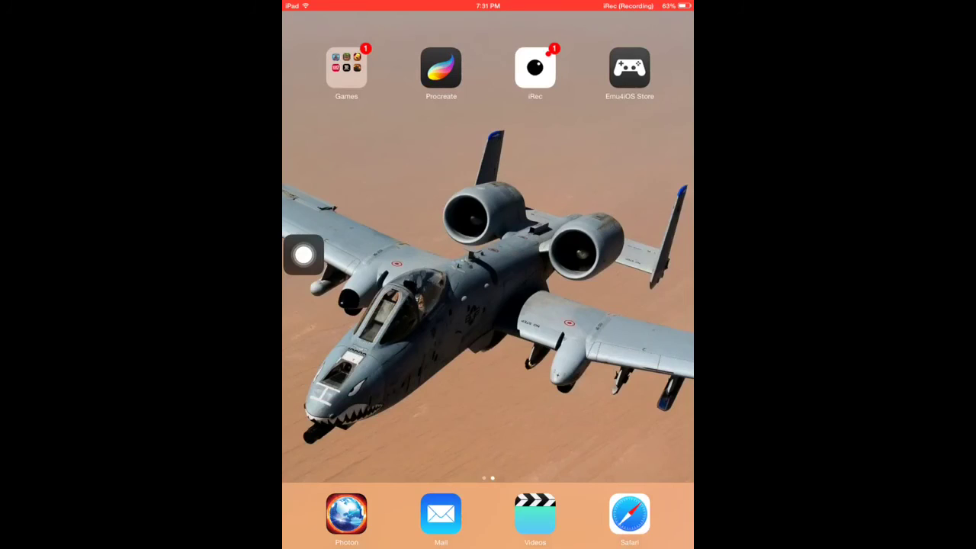
mouse_move(381, 275)
left_mouse_down()
mouse_move(610, 274)
mouse_move(381, 275)
left_mouse_up()
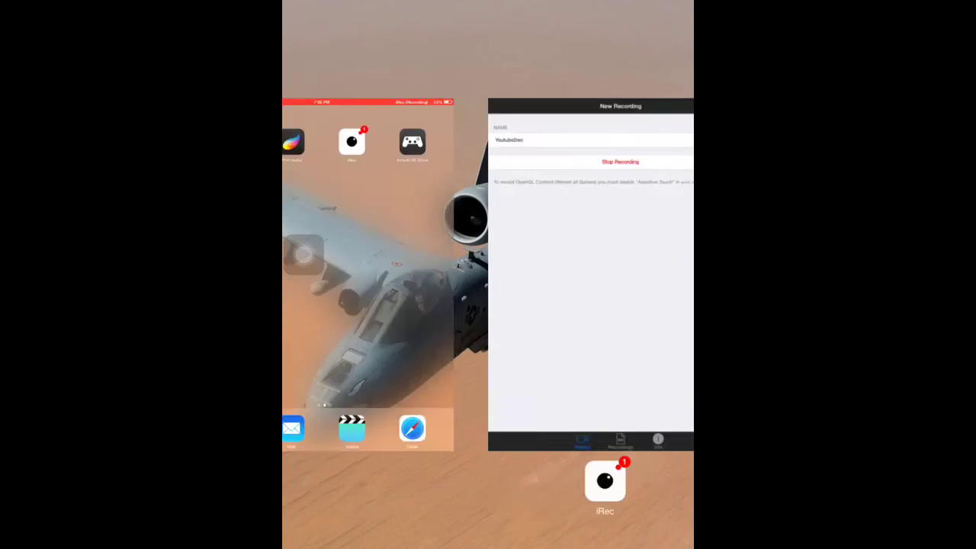
left_click(590, 262)
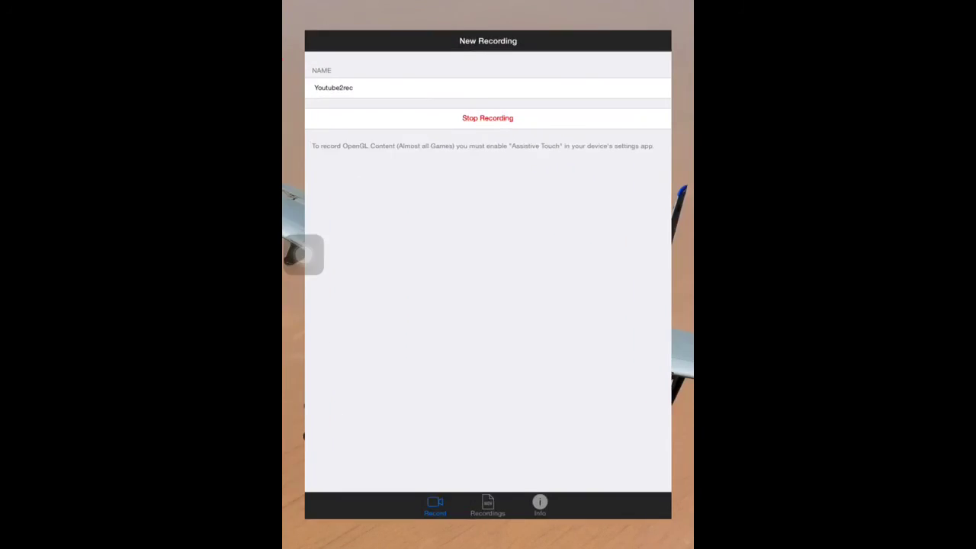